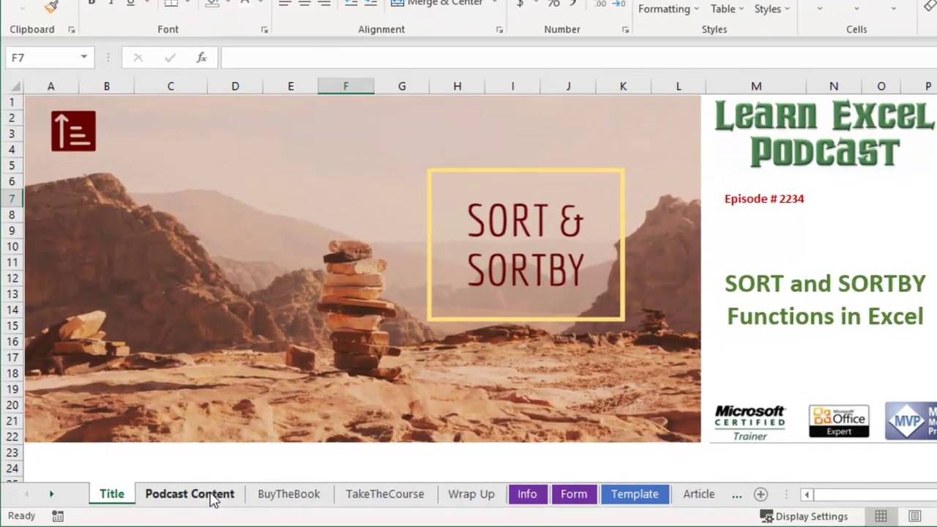
# Step: Go to the Podcast Content sheet holding the Name/Team/Score table
pyautogui.click(157, 499)
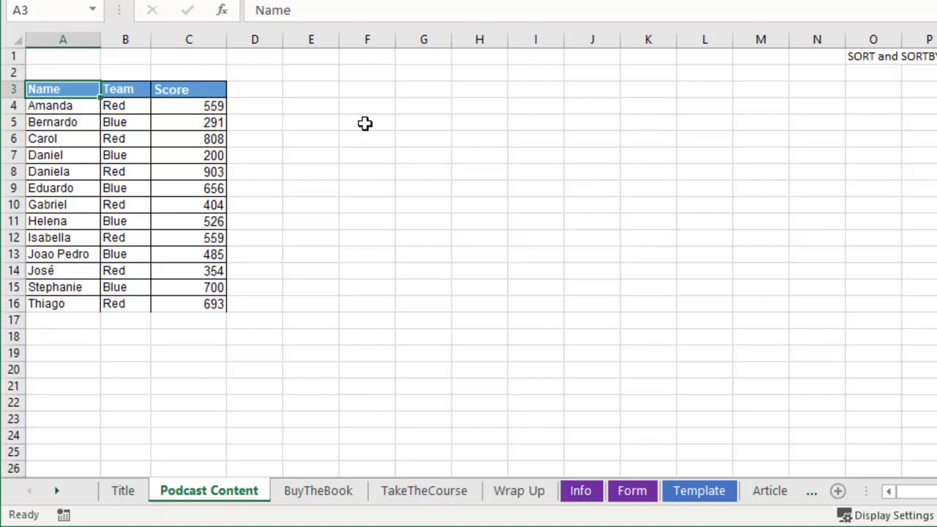
# Step: Enter =SORT(A3:C16,3,-1) in F5 so the table spills ordered by Score, highest first
pyautogui.click(364, 123)
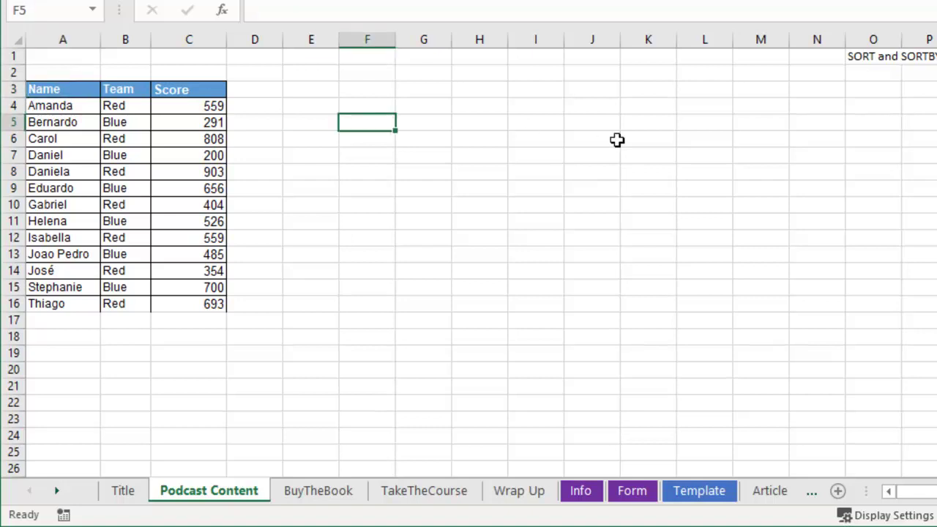
pyautogui.write('=')
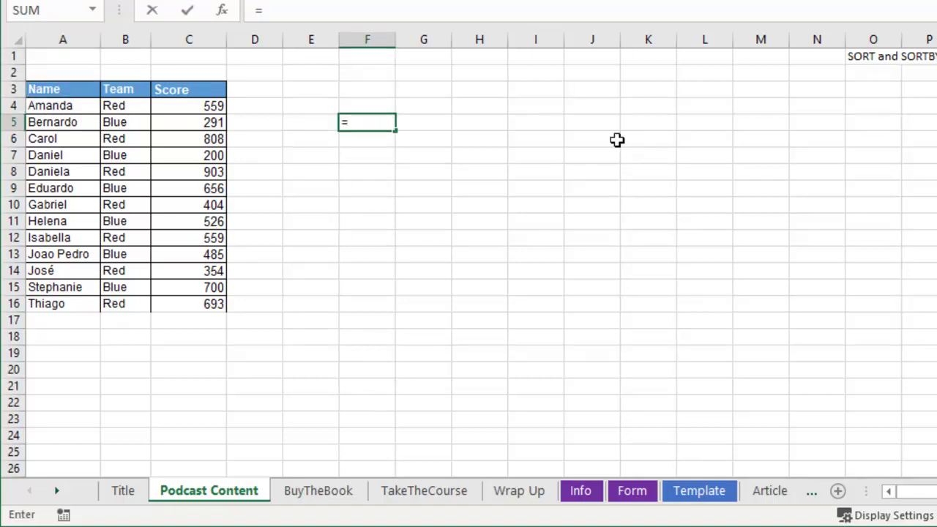
pyautogui.write('sort(')
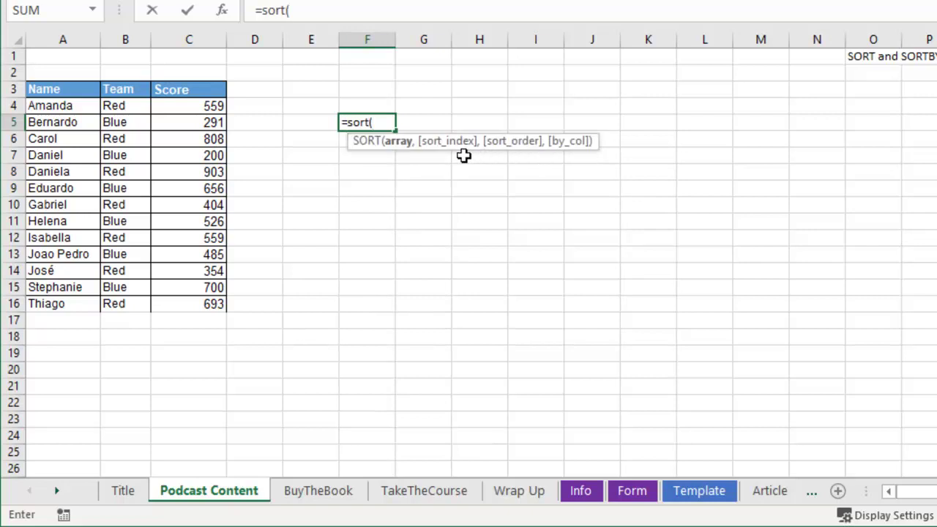
pyautogui.moveTo(71, 92); pyautogui.dragTo(189, 301)
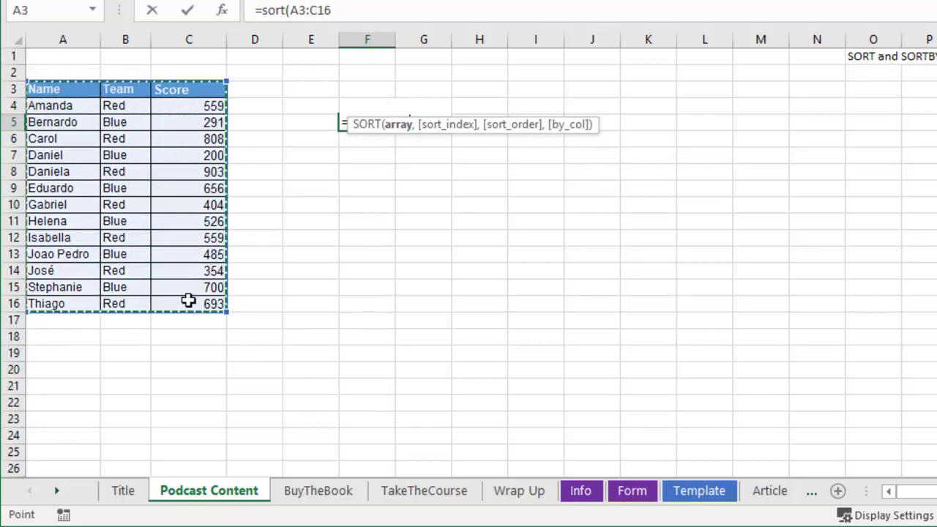
pyautogui.write(',')
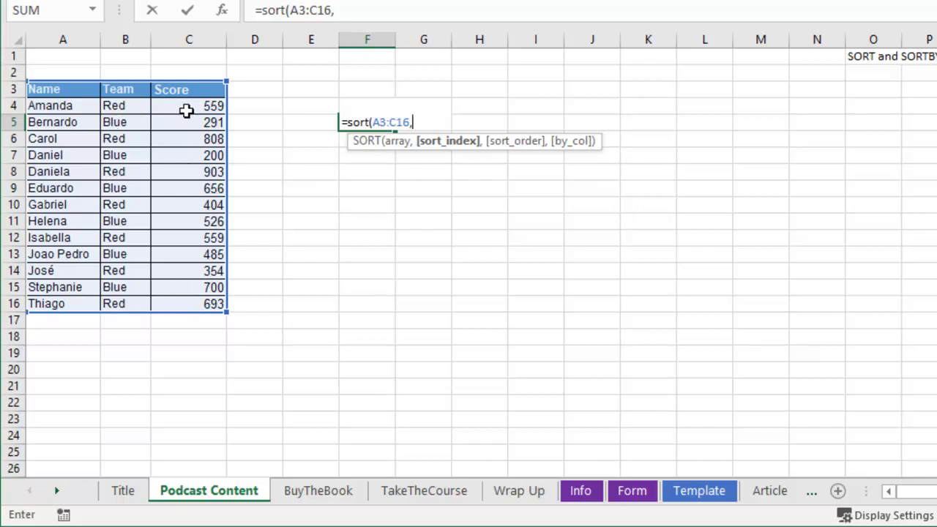
pyautogui.write('3,')
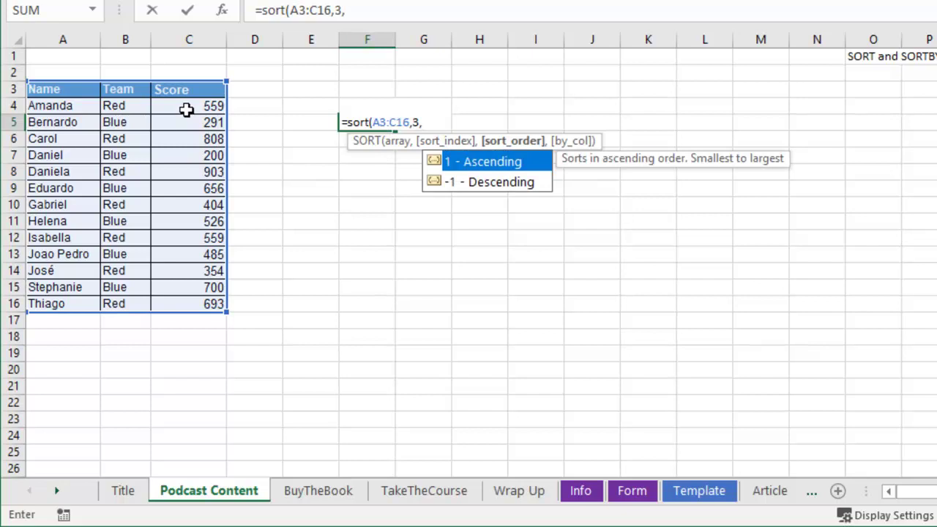
pyautogui.write('-1')
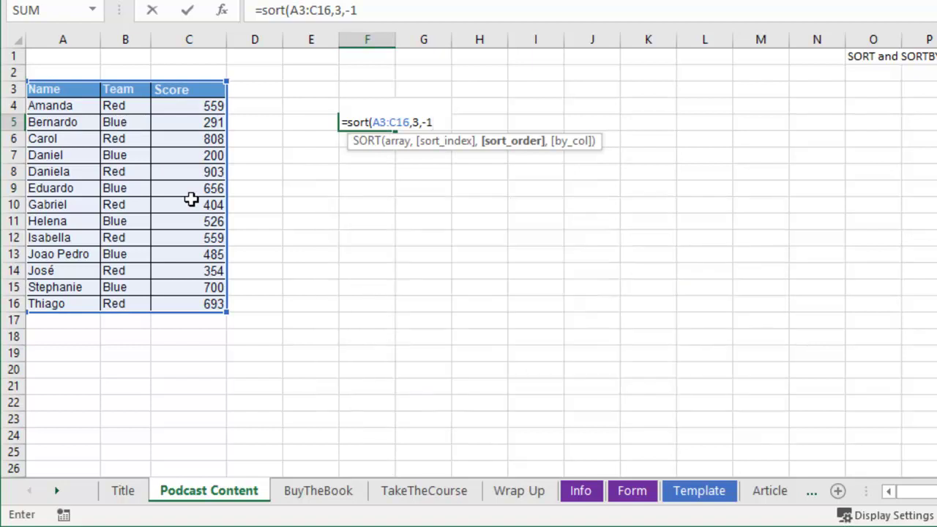
pyautogui.write(')')
pyautogui.press('Return')
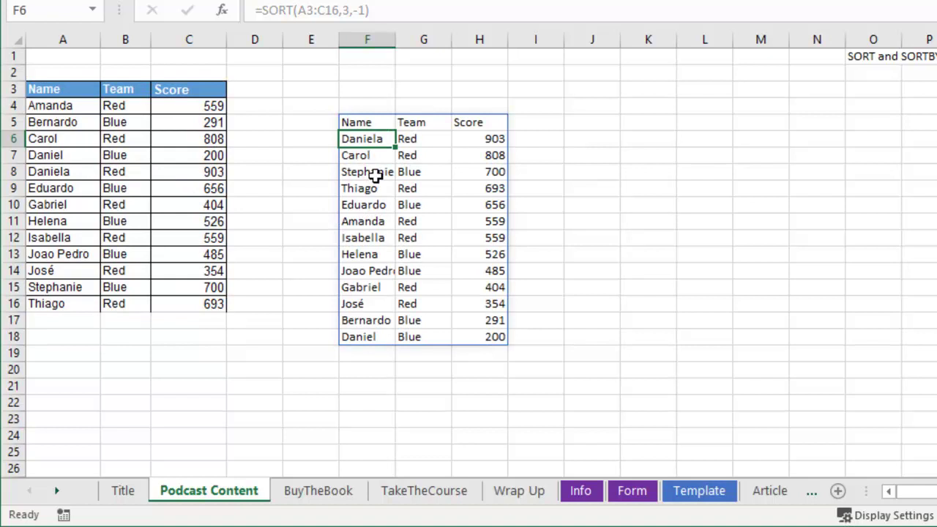
# Step: Widen column F and change the C5 score from 291 to 999
pyautogui.moveTo(392, 46); pyautogui.dragTo(414, 42)
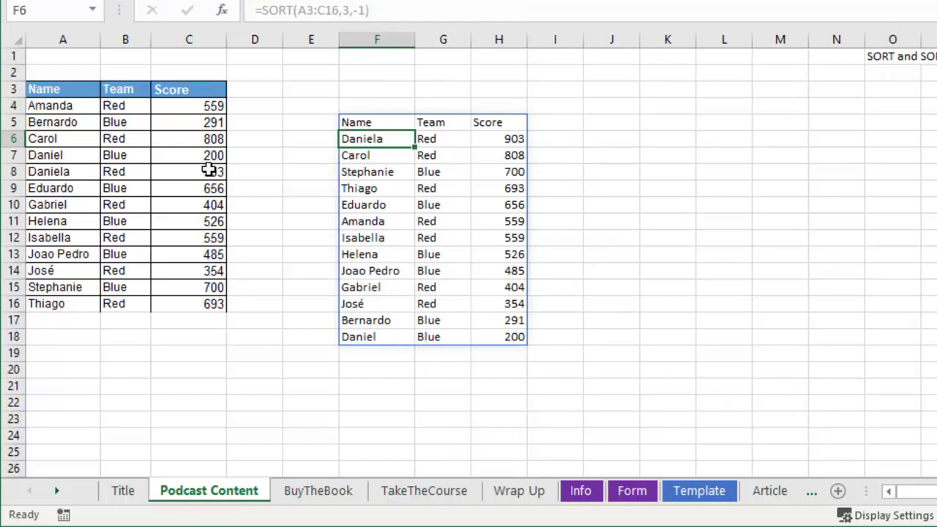
pyautogui.click(210, 122)
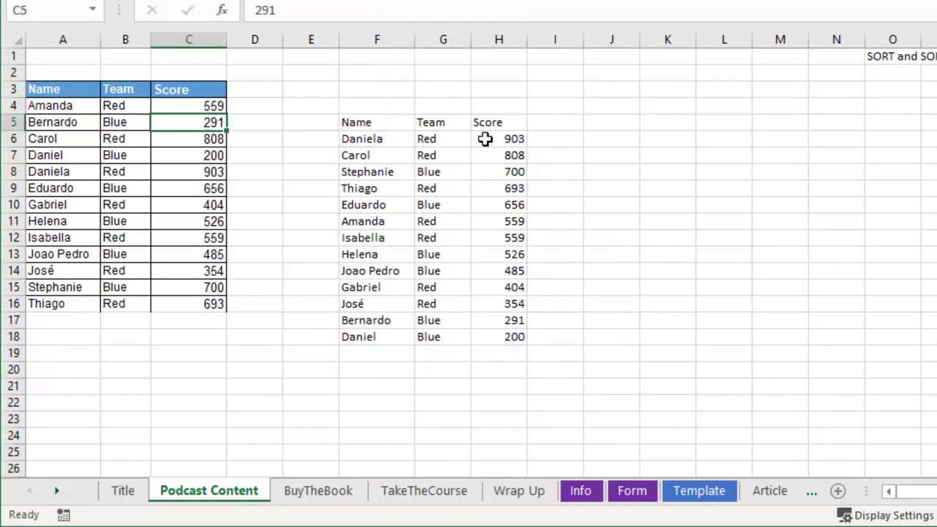
pyautogui.write('888')
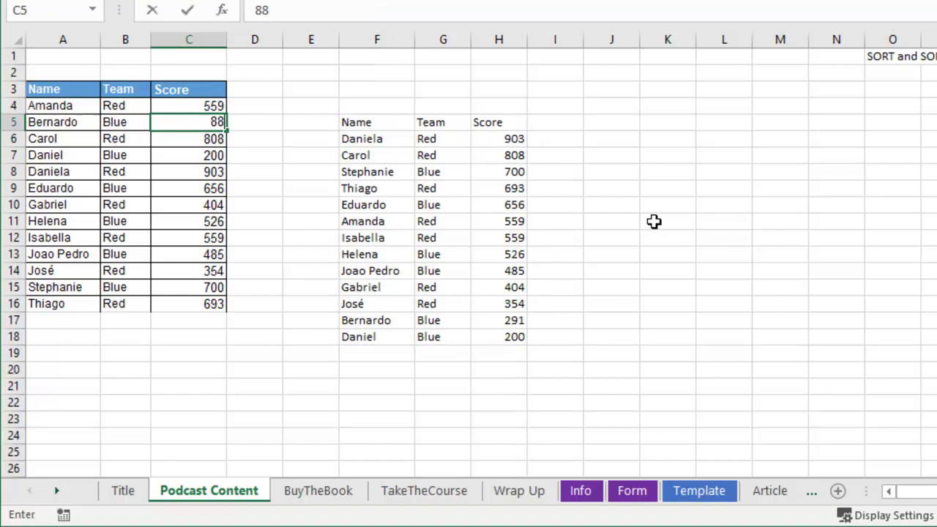
pyautogui.press('BackSpace')
pyautogui.press('BackSpace')
pyautogui.press('BackSpace')
pyautogui.write('999')
pyautogui.press('Return')
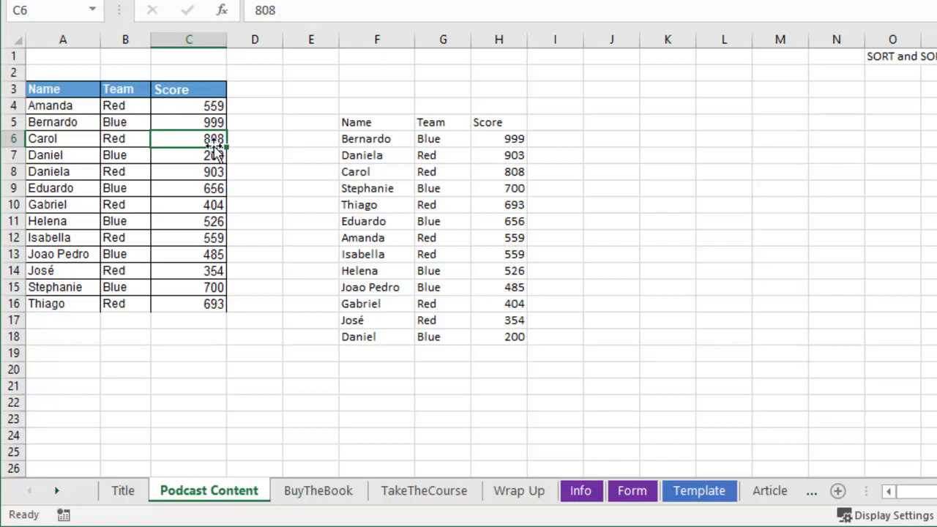
# Step: Copy the A3:C3 headings (Name, Team, Score) into J4:L4
pyautogui.moveTo(58, 89); pyautogui.dragTo(161, 90)
pyautogui.hotkey('ctrl', 'c')
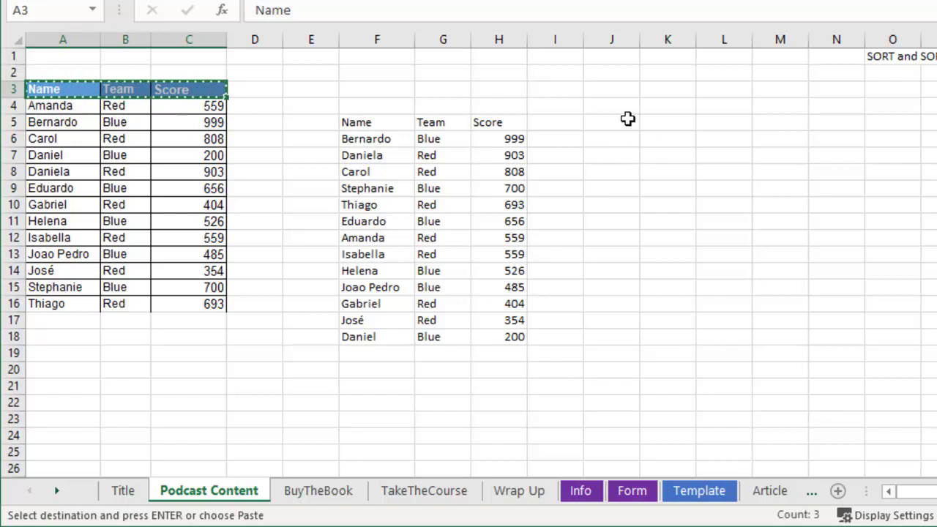
pyautogui.click(627, 107)
pyautogui.hotkey('ctrl', 'v')
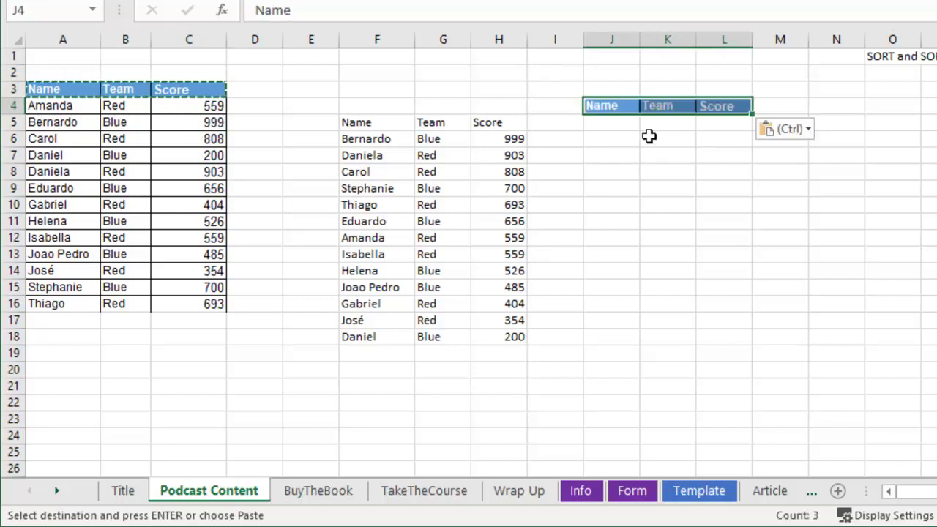
pyautogui.click(626, 126)
pyautogui.press('Escape')
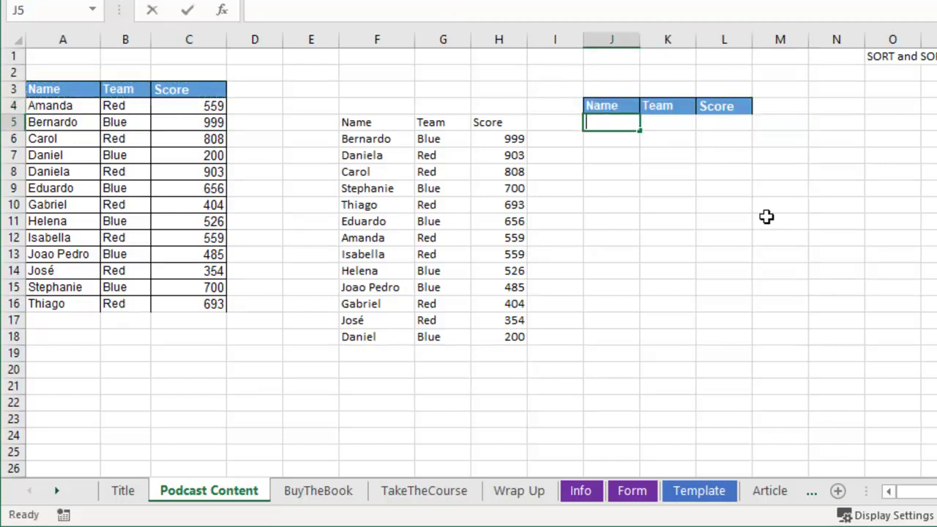
# Step: Start a SORTBY formula in J5 on A4:C16, sorting first by Team B4:B16 ascending
pyautogui.write('=sortby')
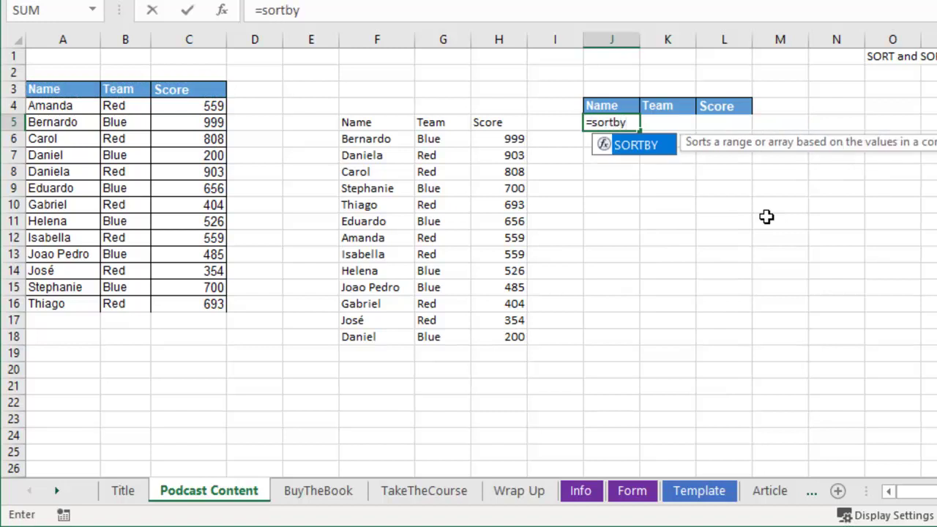
pyautogui.write('(')
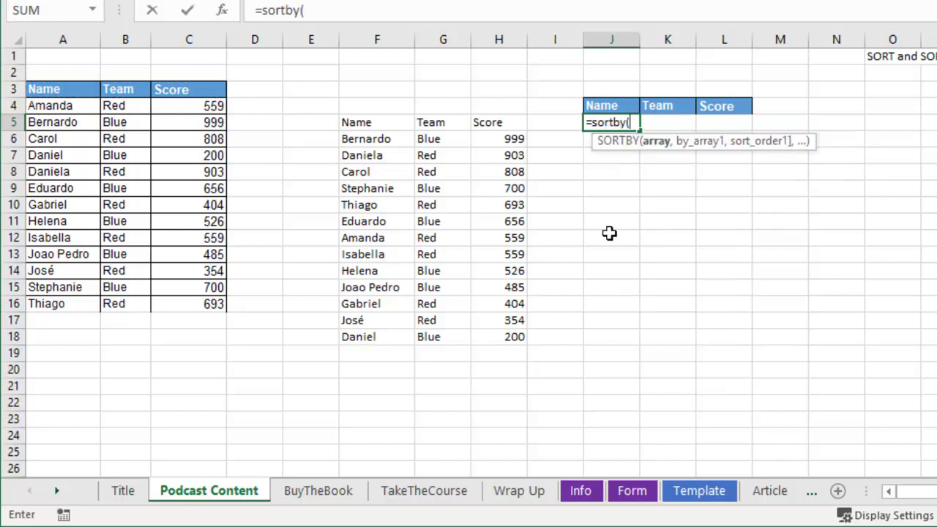
pyautogui.moveTo(69, 105); pyautogui.dragTo(207, 302)
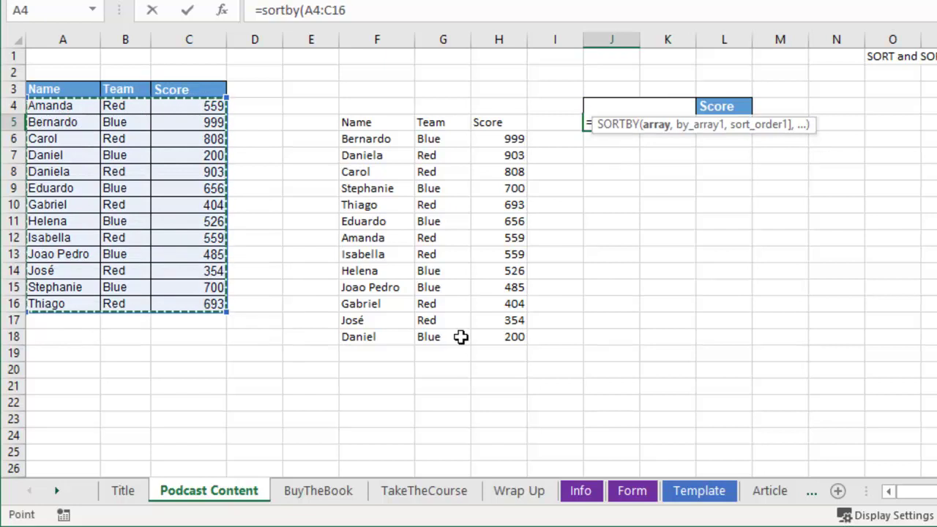
pyautogui.write(',')
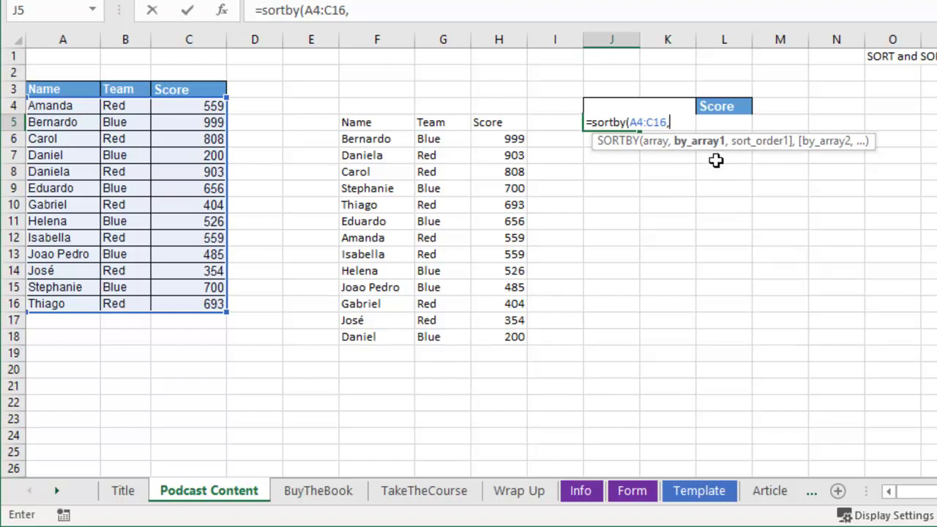
pyautogui.moveTo(130, 106); pyautogui.dragTo(129, 307)
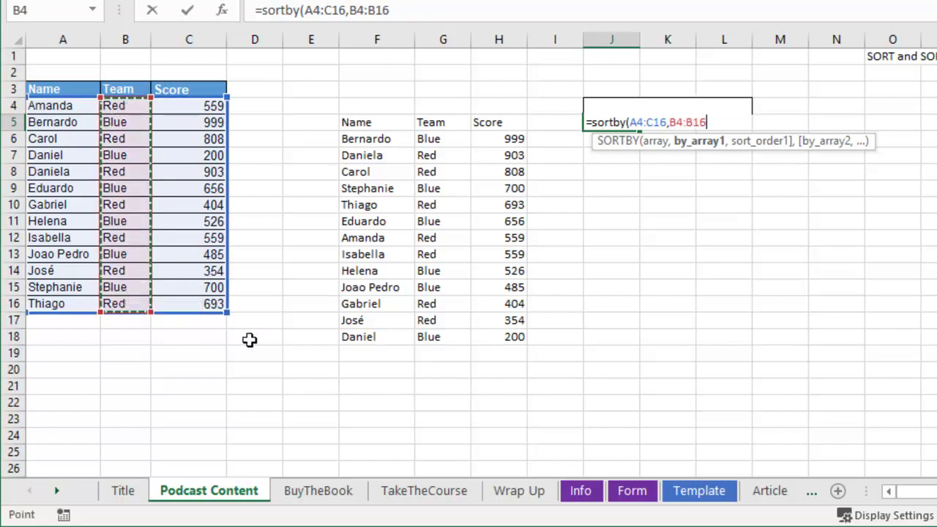
pyautogui.write(',')
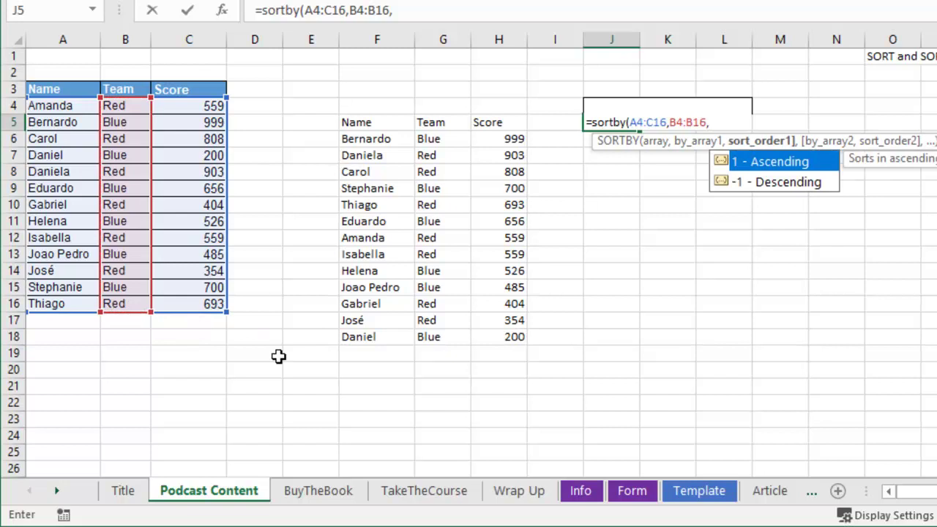
pyautogui.write('1,')
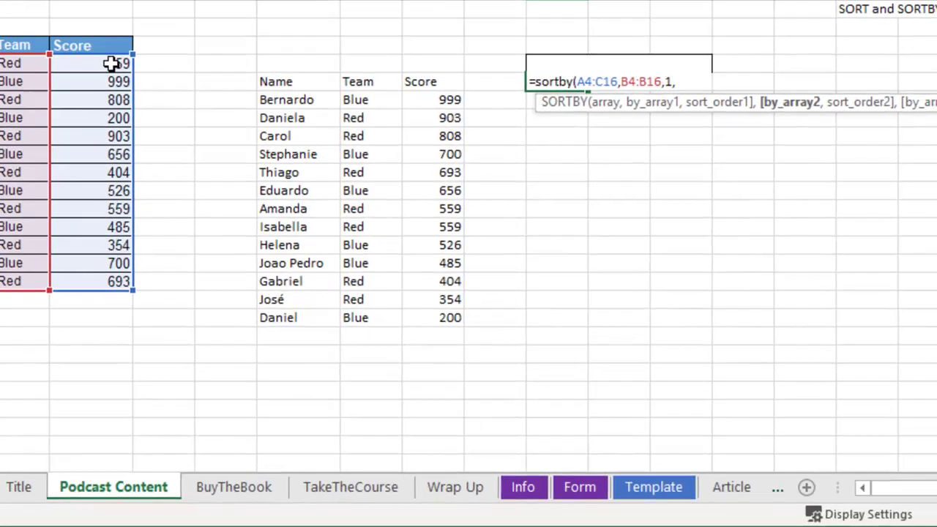
# Step: Add Score C4:C16 descending as second key, completing =SORTBY(A4:C16,B4:B16,1,C4:C16,-1)
pyautogui.moveTo(209, 106); pyautogui.dragTo(209, 306)
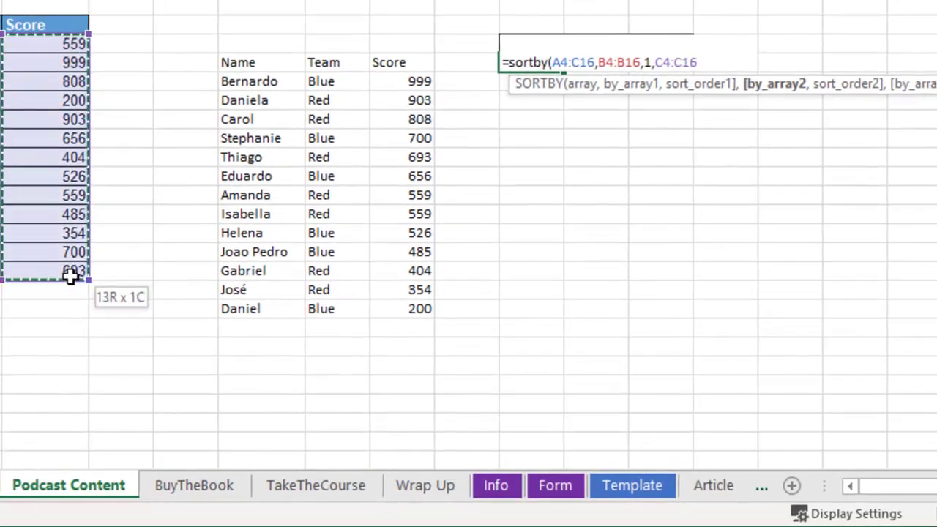
pyautogui.moveTo(70, 274); pyautogui.dragTo(71, 276)
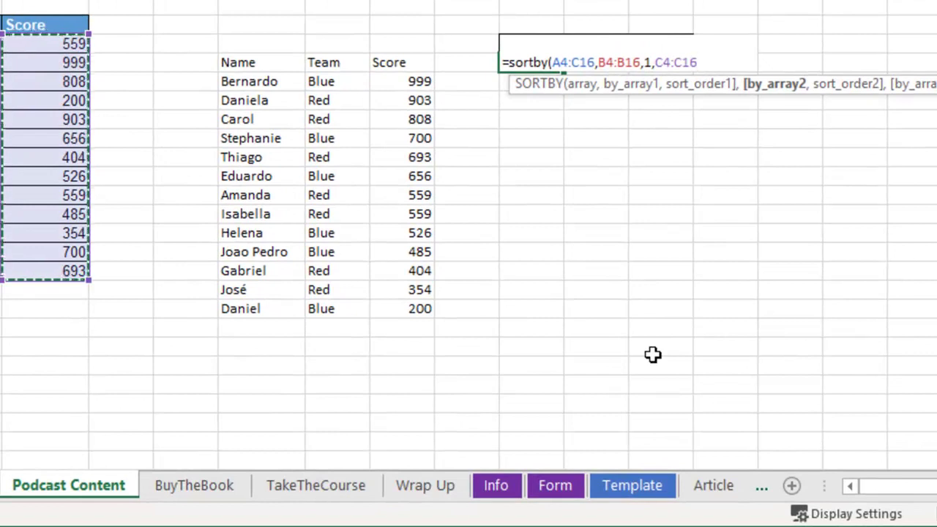
pyautogui.write(',-1)')
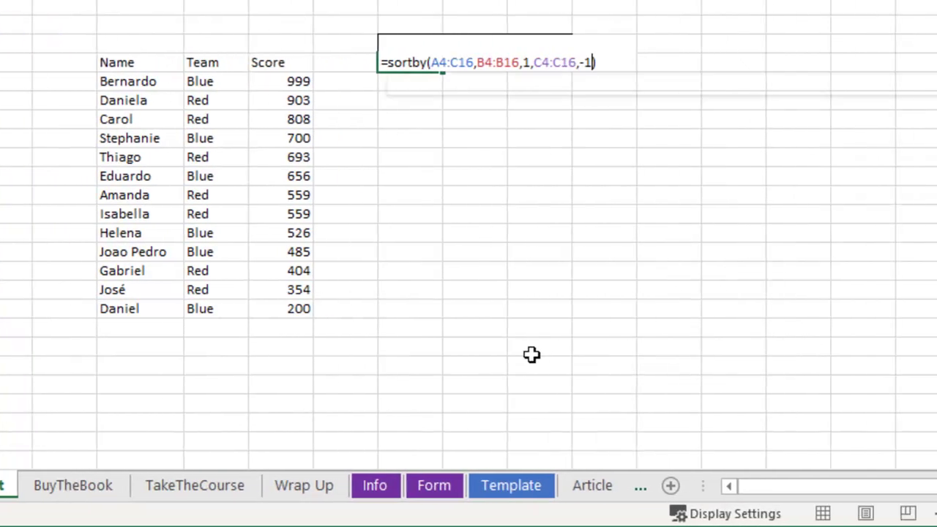
pyautogui.press('BackSpace')
pyautogui.write(',')
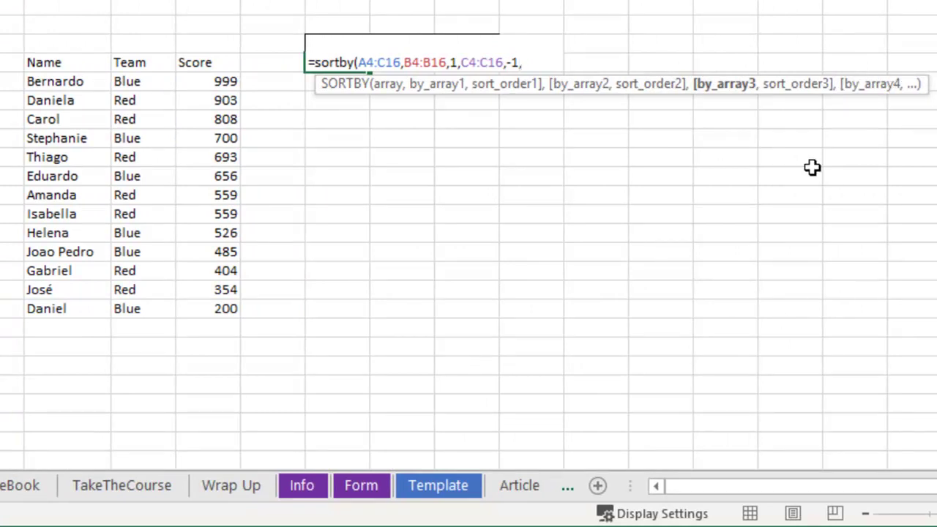
pyautogui.press('BackSpace')
pyautogui.write(')')
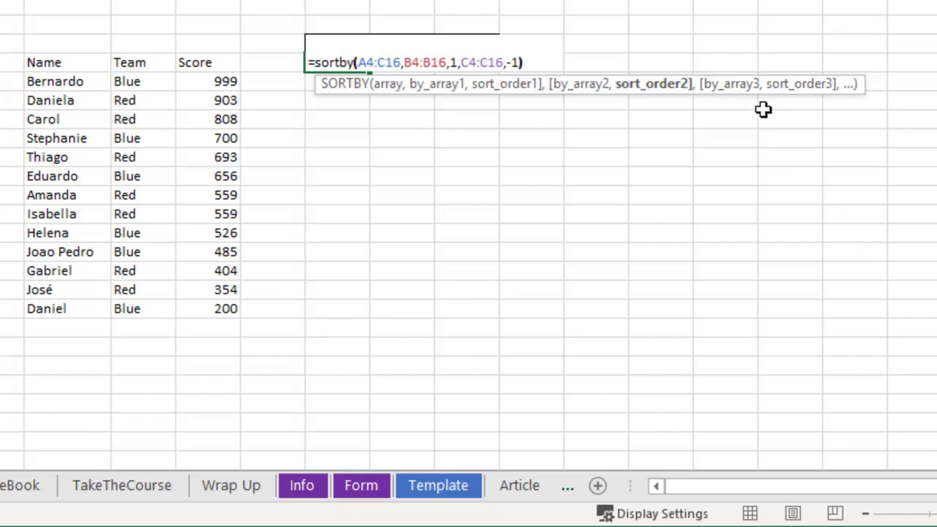
pyautogui.press('Return')
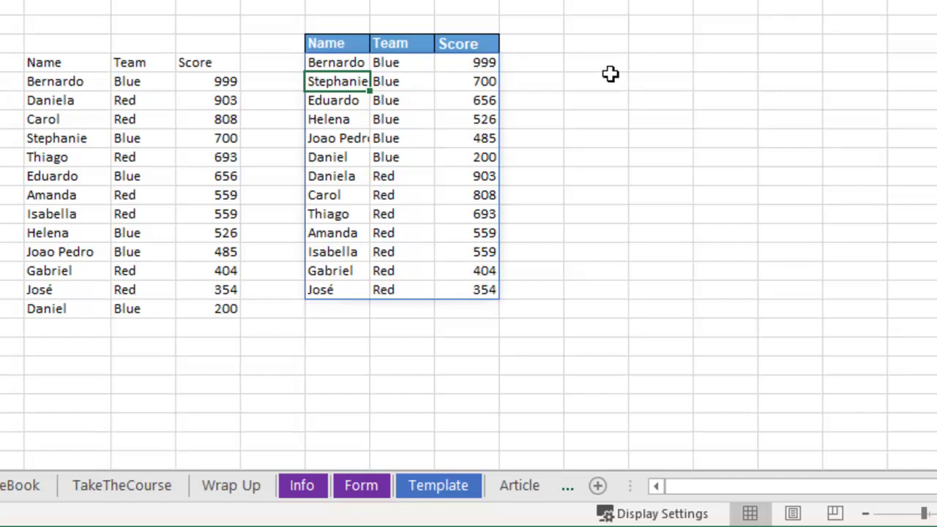
pyautogui.click(603, 44)
# Step: Add a 'Name' header with =SORTBY(A4:A16,B4:B16,1,C4:C16,-1) below it, listing names only
pyautogui.write('Name')
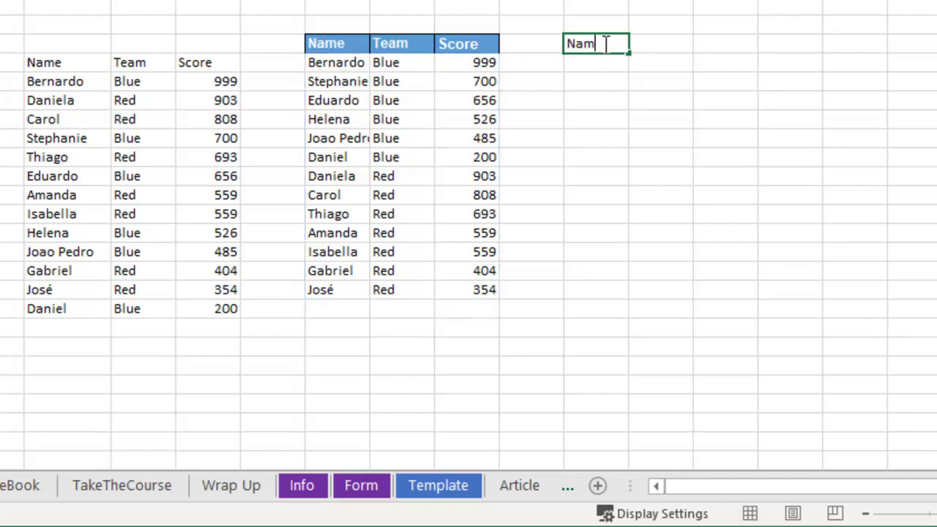
pyautogui.press('Return')
pyautogui.hotkey('ctrl', 'v')
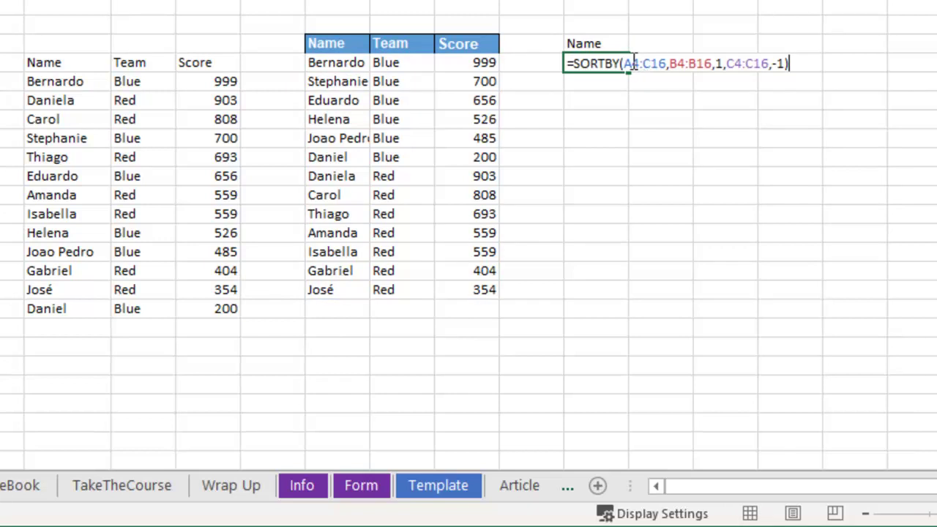
pyautogui.click(643, 63)
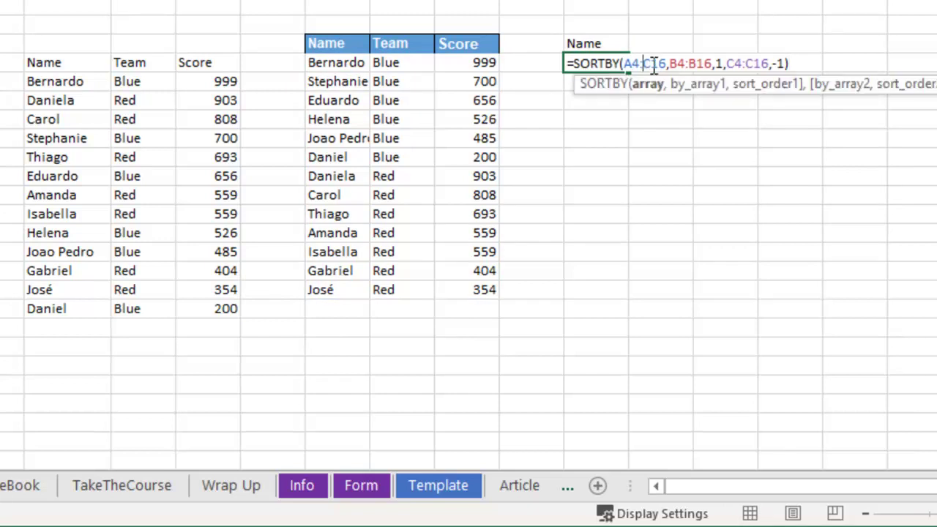
pyautogui.write('A')
pyautogui.press('Delete')
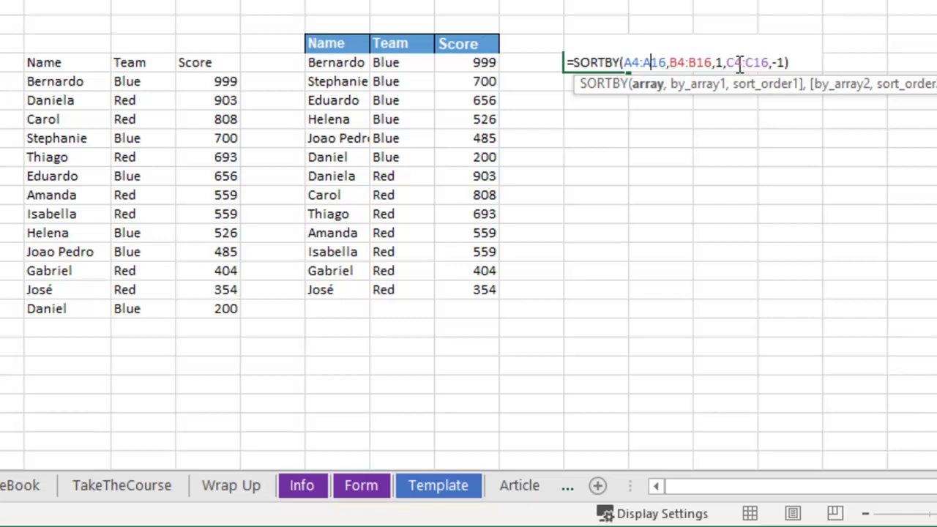
pyautogui.press('Return')
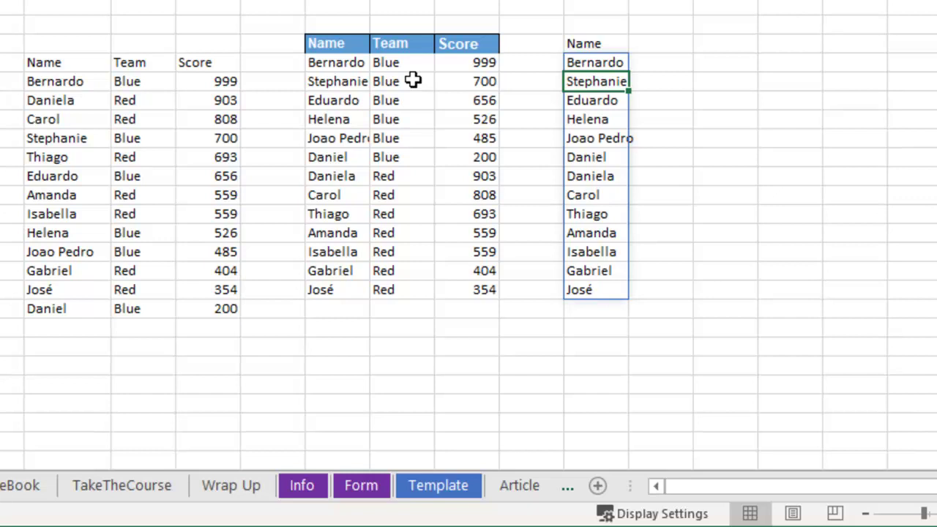
pyautogui.press('Down')
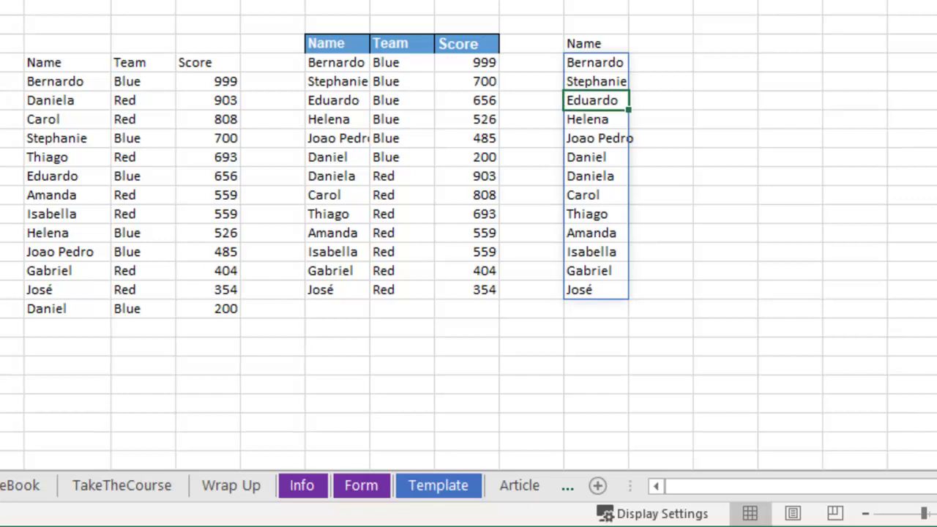